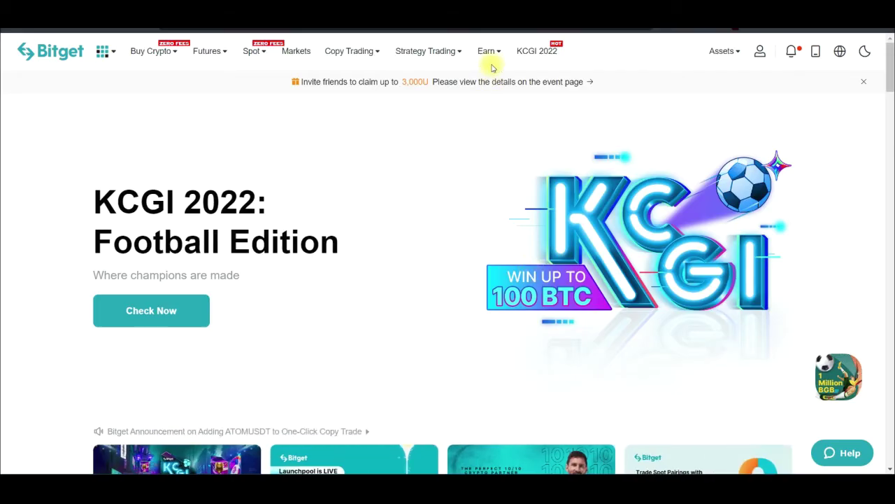
# Show the Earn menu listing Savings, BGB, BGB Earn, Launchpad and Launchpool.
pyautogui.moveTo(487, 57)
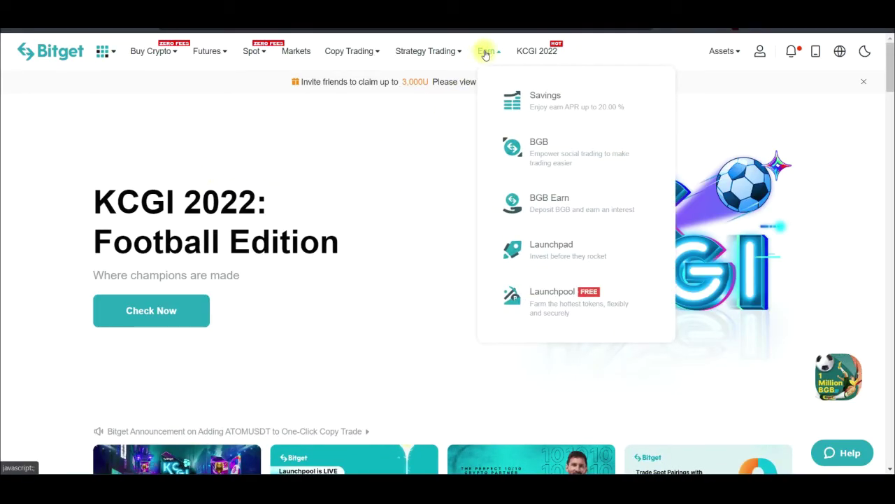
# Go to Launchpool and start staking in the BTC BGB Pool (3 BTC rewards, 80.00% APY).
pyautogui.click(551, 298)
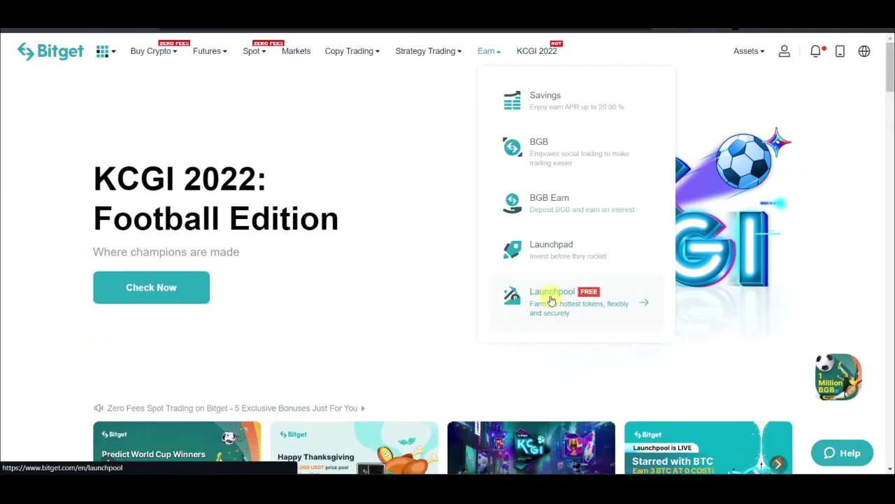
pyautogui.scroll(-3, 238, 308)
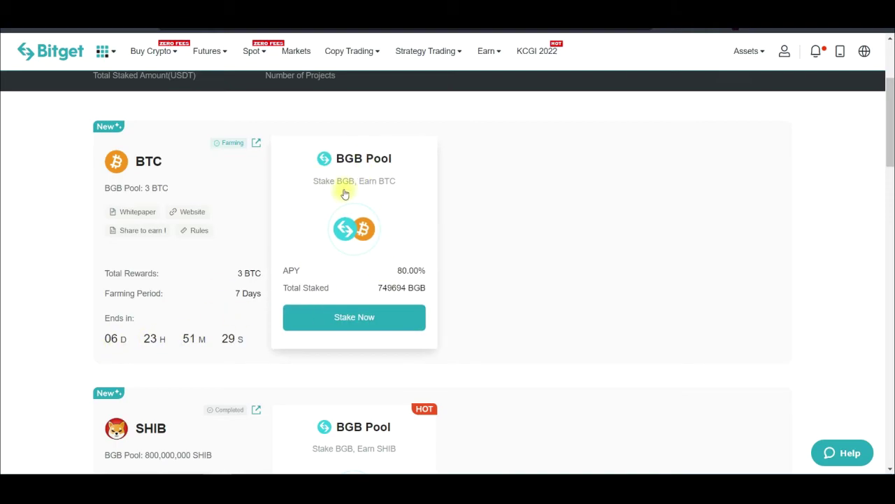
pyautogui.click(349, 318)
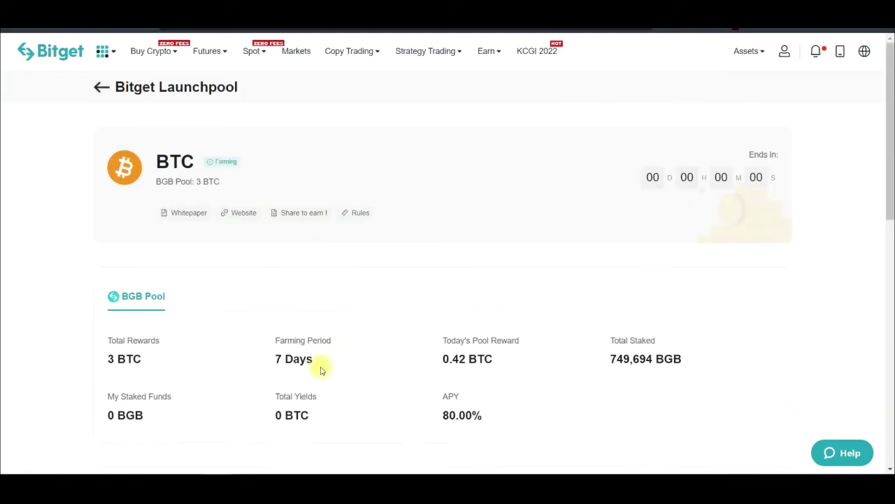
# Highlight the 3015 BGB available balance under Staked Amount, then show the Spot menu.
pyautogui.scroll(-1, 320, 369)
pyautogui.scroll(-2, 320, 369)
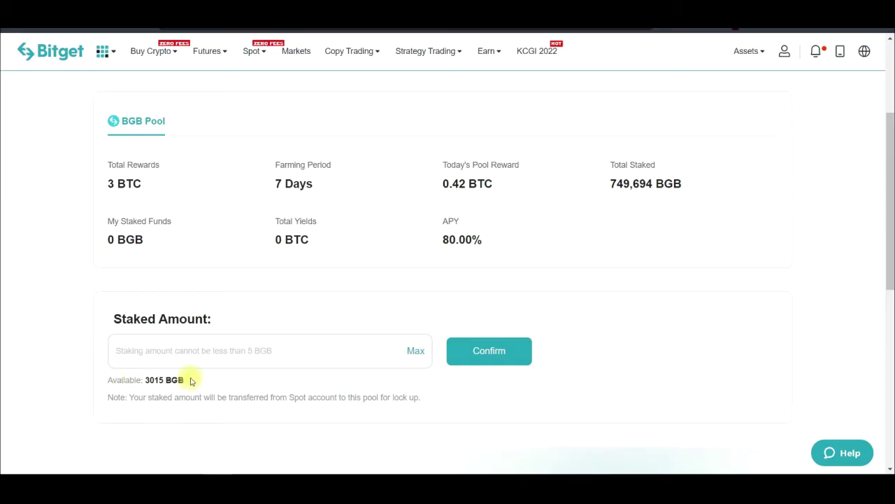
pyautogui.moveTo(144, 380); pyautogui.dragTo(221, 384)
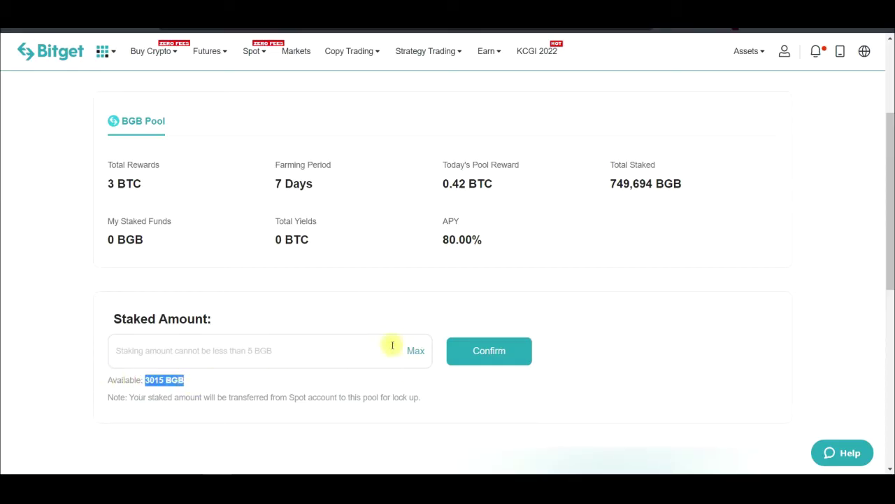
pyautogui.moveTo(261, 54)
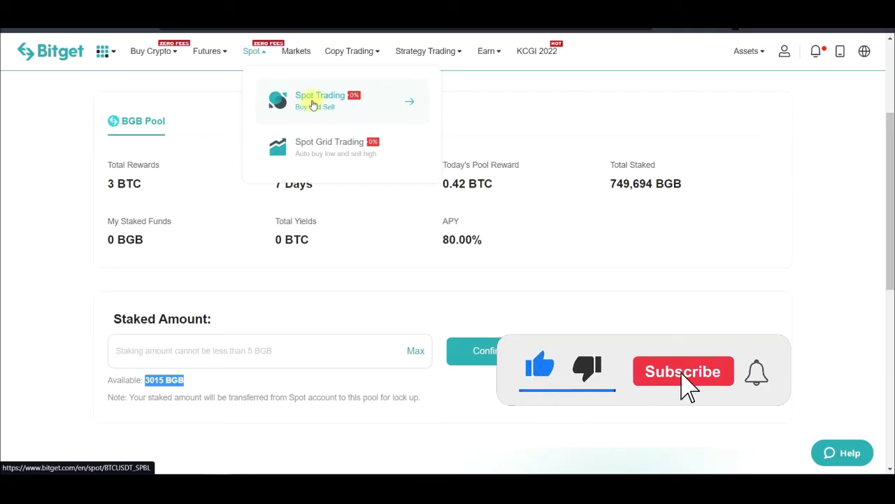
pyautogui.click(374, 112)
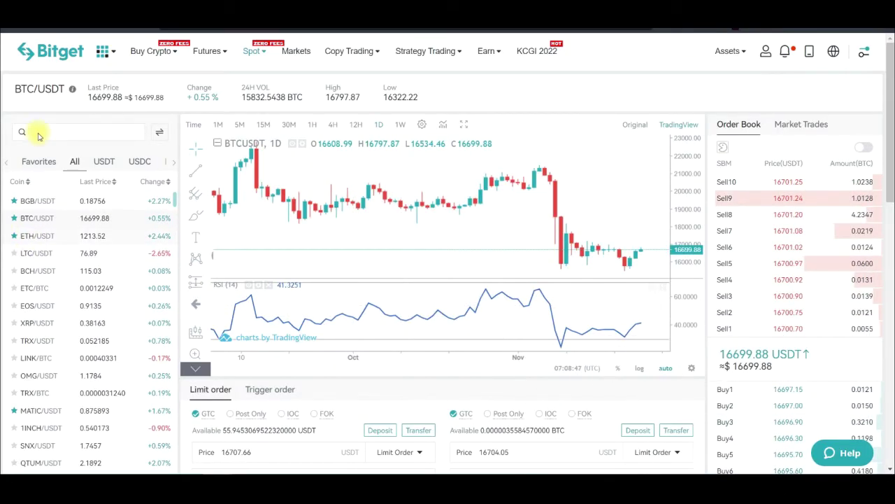
pyautogui.click(33, 202)
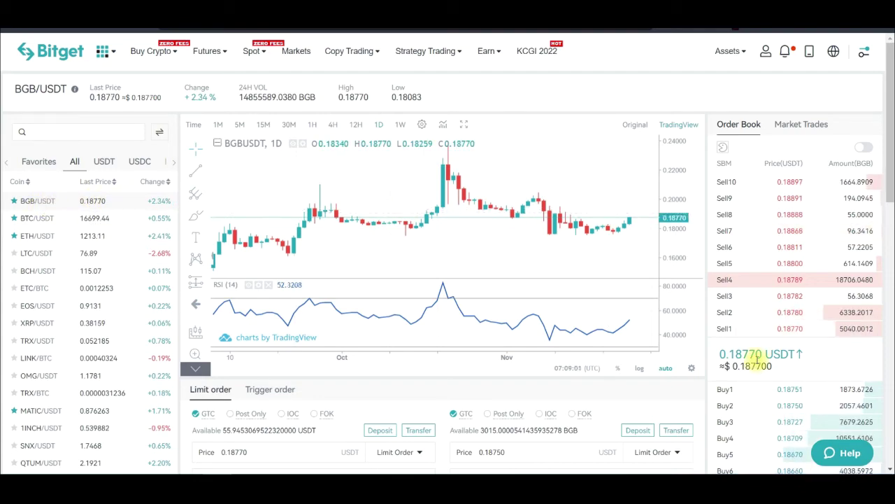
pyautogui.scroll(-2, 224, 376)
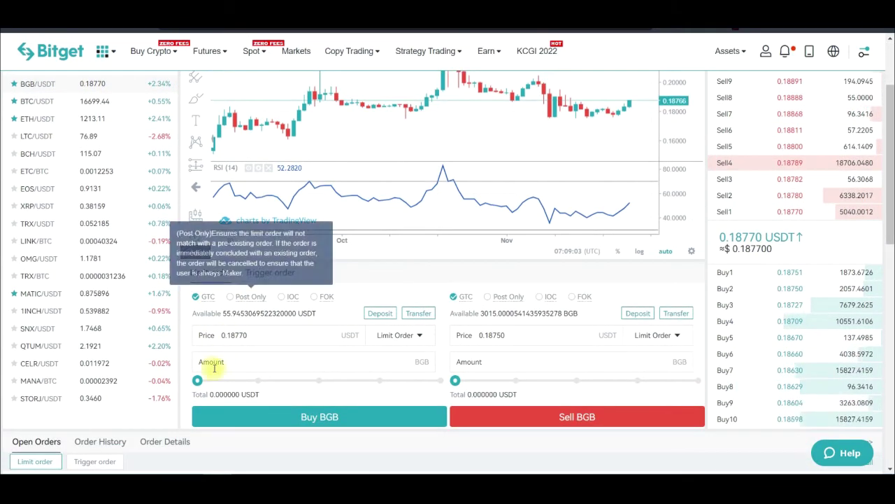
pyautogui.moveTo(198, 382); pyautogui.dragTo(474, 371)
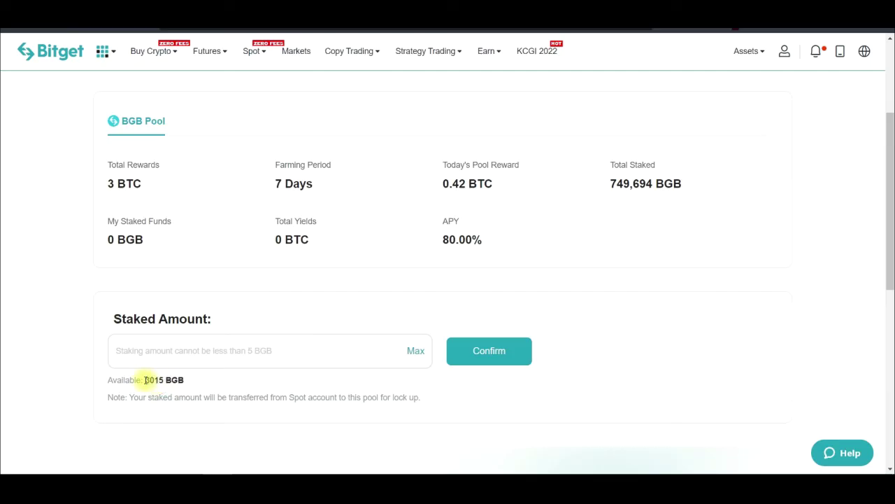
# Stake the maximum 3,015 BGB in the BTC pool and confirm it.
pyautogui.click(414, 353)
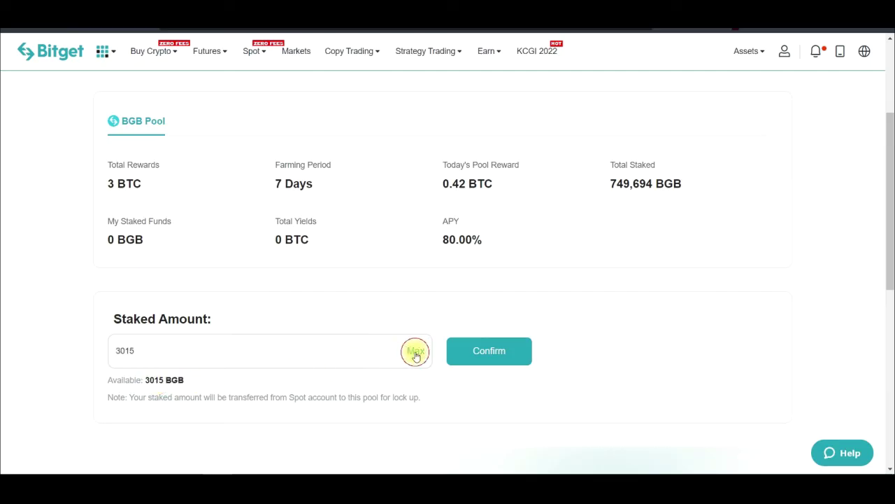
pyautogui.click(490, 351)
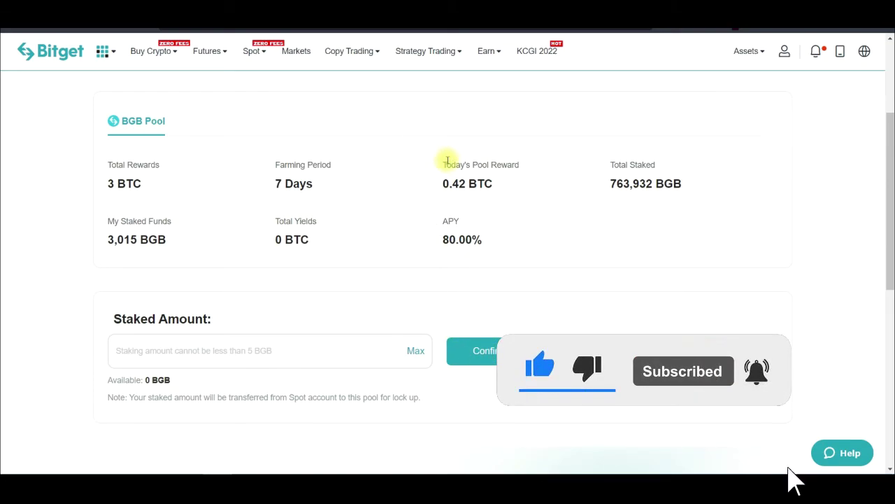
pyautogui.moveTo(443, 165); pyautogui.dragTo(515, 166)
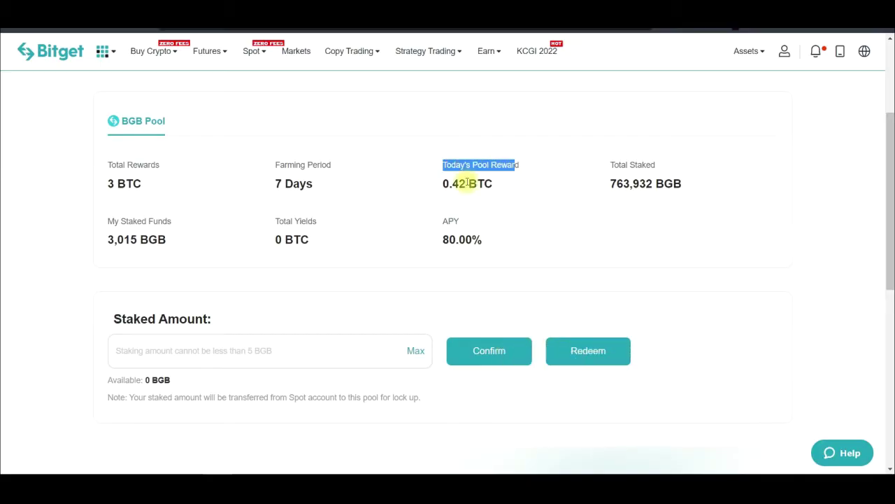
pyautogui.click(444, 184)
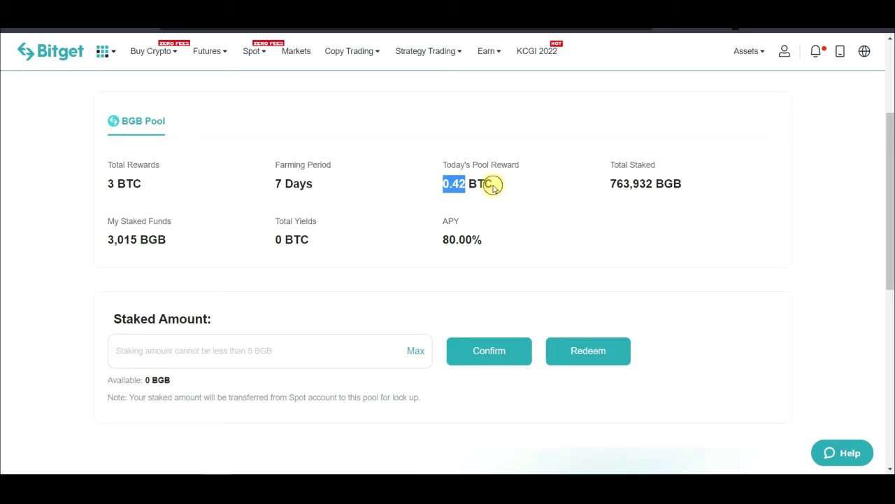
pyautogui.moveTo(443, 167); pyautogui.dragTo(500, 163)
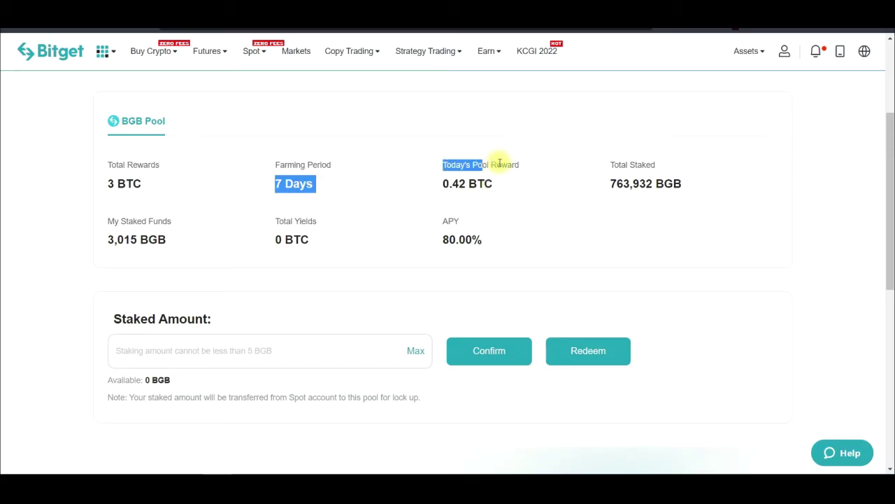
pyautogui.click(475, 180)
pyautogui.moveTo(451, 182); pyautogui.dragTo(485, 179)
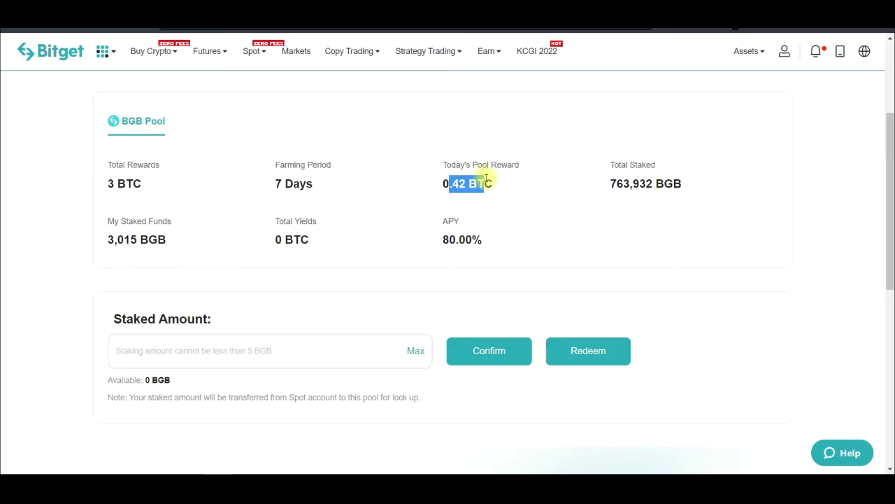
pyautogui.moveTo(605, 181); pyautogui.dragTo(656, 183)
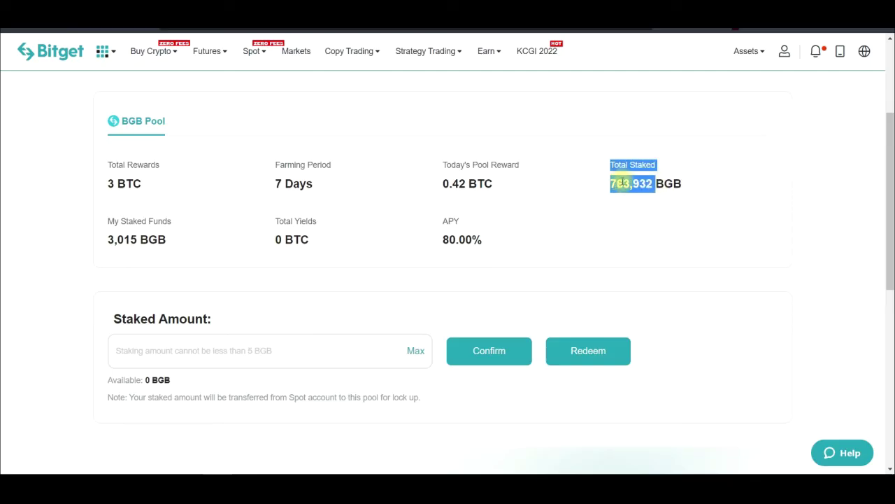
pyautogui.click(612, 184)
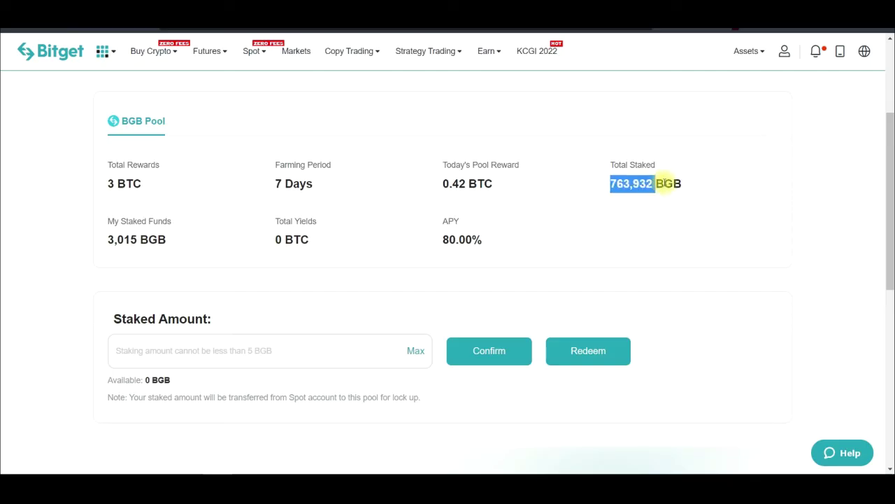
pyautogui.click(620, 185)
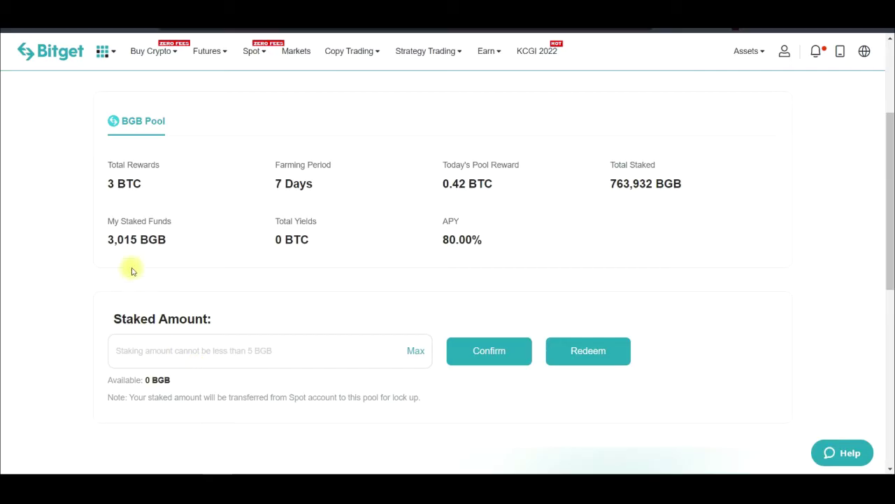
pyautogui.moveTo(112, 221); pyautogui.dragTo(187, 226)
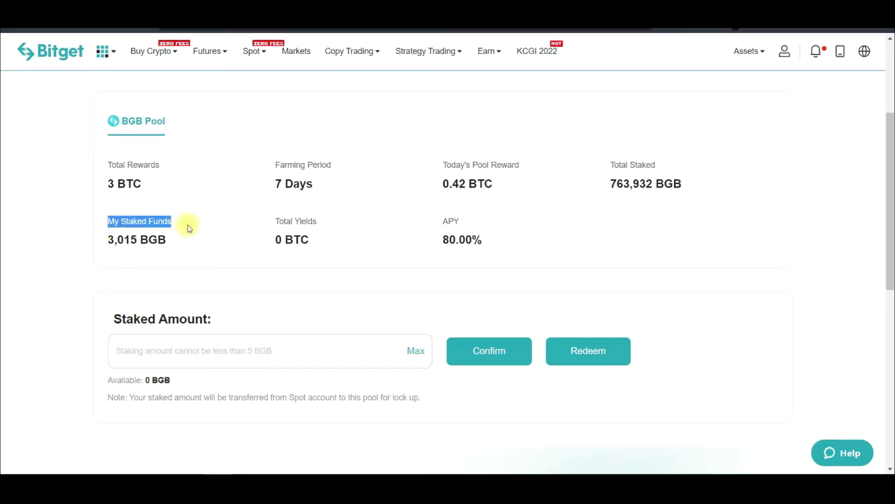
pyautogui.click(116, 245)
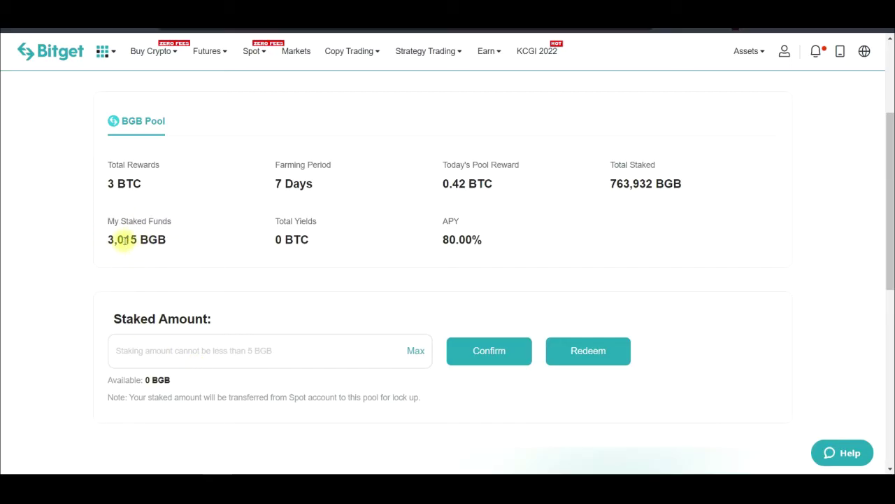
pyautogui.moveTo(108, 240); pyautogui.dragTo(175, 240)
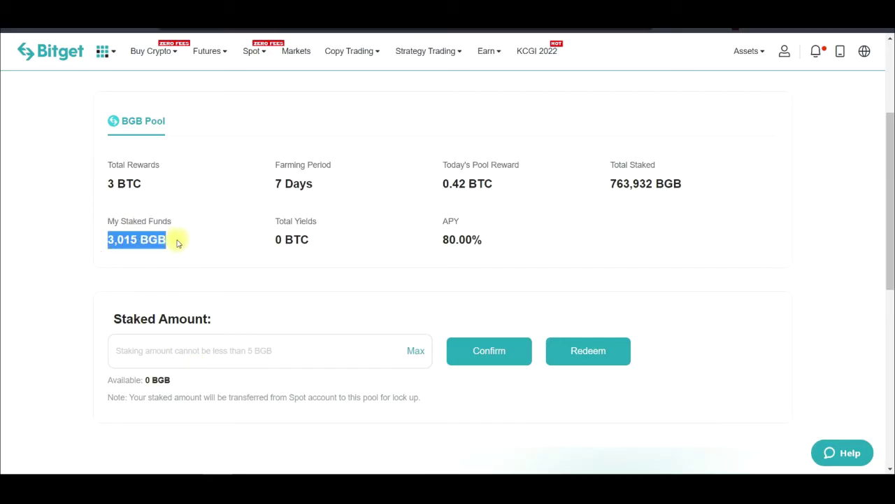
pyautogui.click(276, 223)
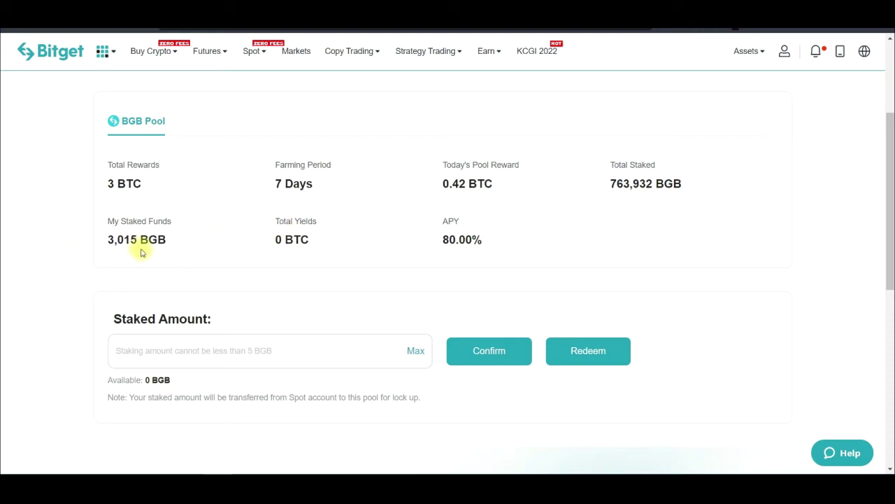
pyautogui.moveTo(276, 223); pyautogui.dragTo(325, 224)
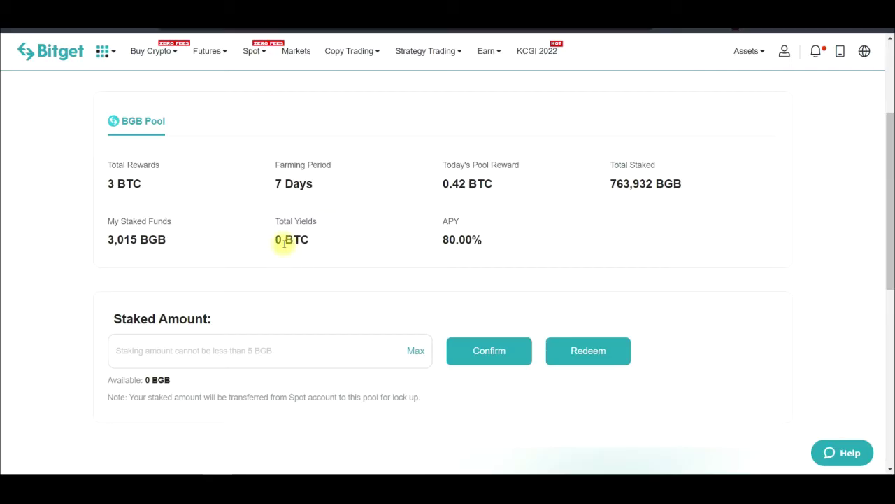
pyautogui.moveTo(274, 241); pyautogui.dragTo(306, 238)
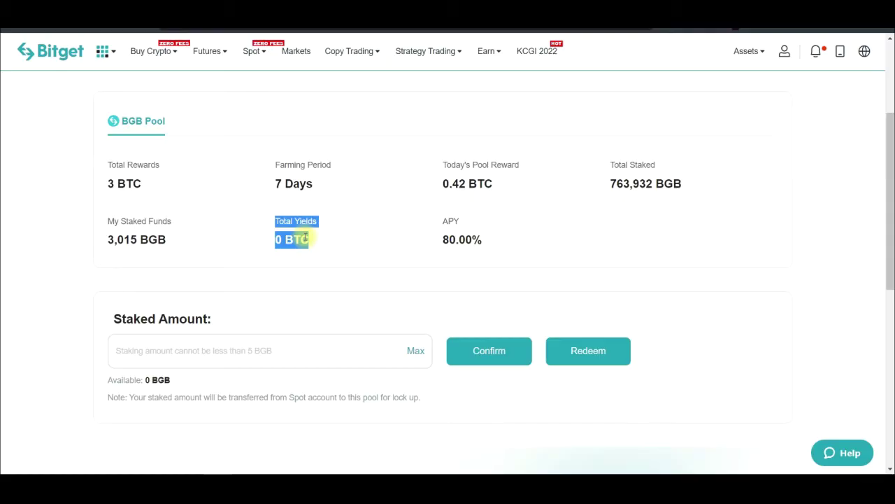
pyautogui.moveTo(270, 180); pyautogui.dragTo(306, 184)
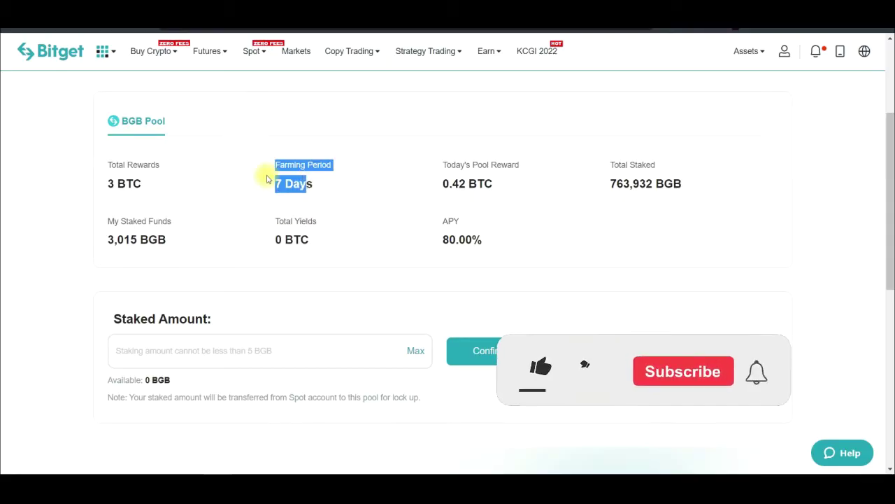
pyautogui.moveTo(276, 241); pyautogui.dragTo(305, 239)
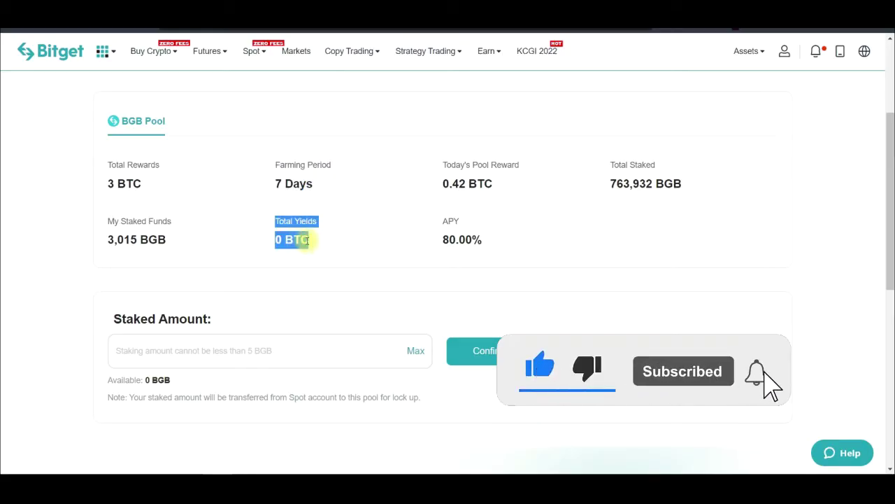
pyautogui.moveTo(306, 240); pyautogui.dragTo(112, 240)
pyautogui.doubleClick(111, 240)
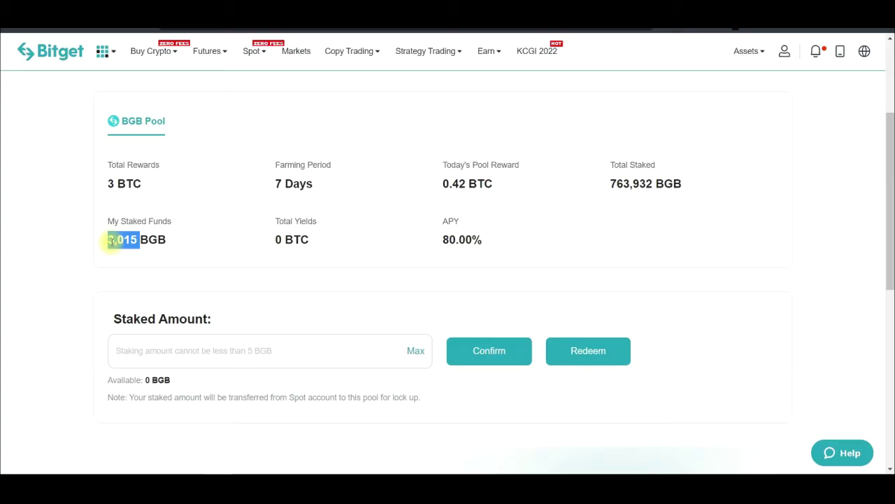
pyautogui.click(258, 271)
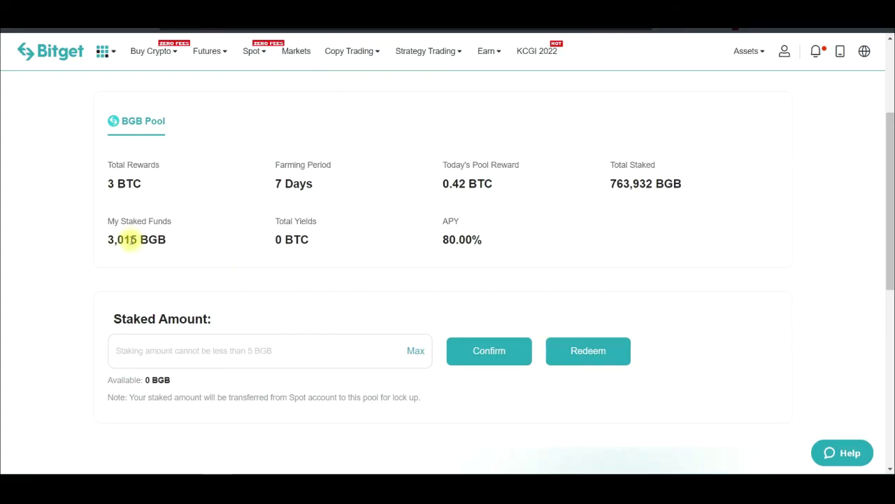
pyautogui.scroll(1, 125, 237)
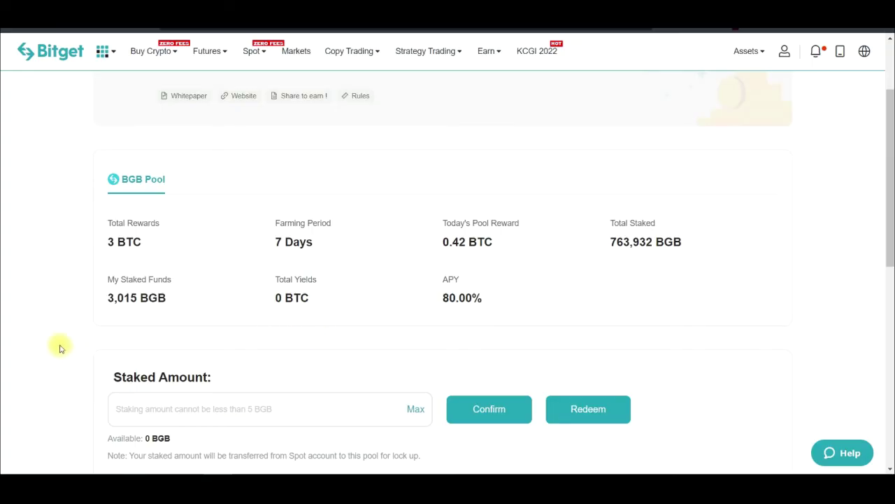
pyautogui.scroll(-2, 60, 346)
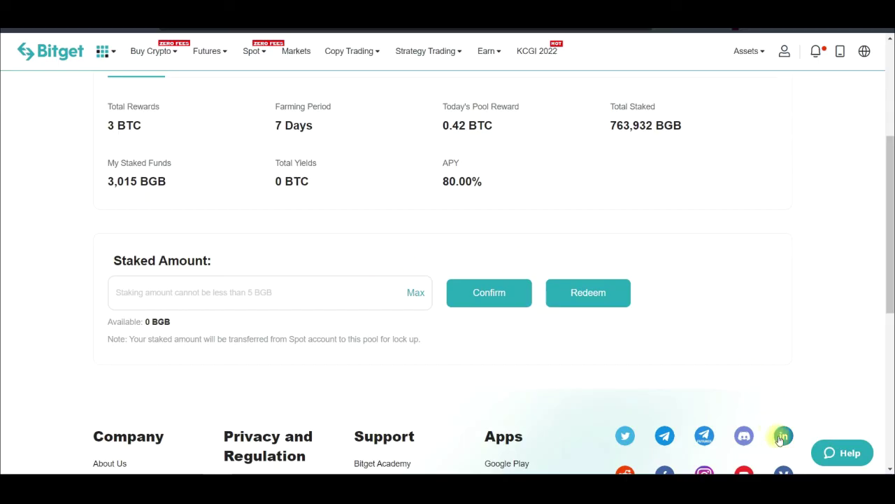